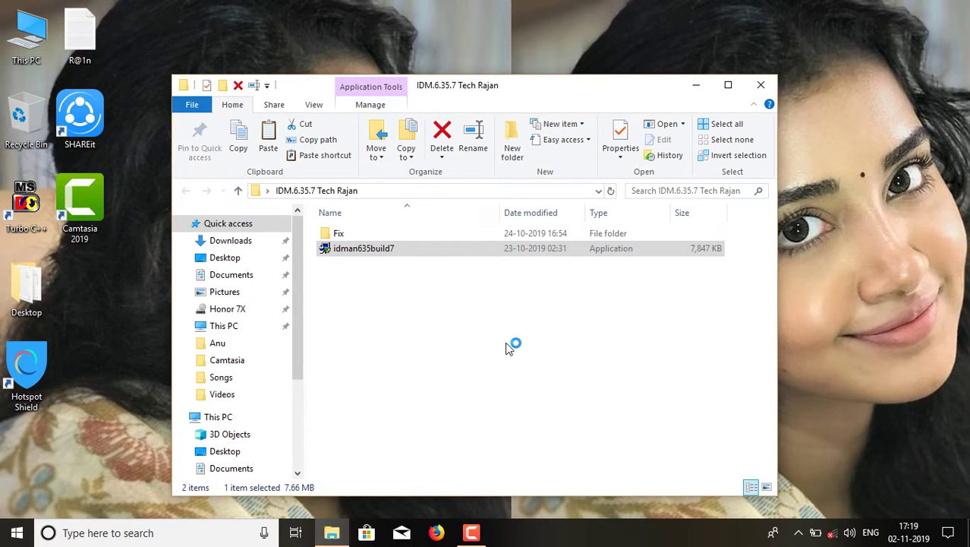
Install Internet Download Manager with English as the interface language, accepting the license agreement.
left_click(701, 85)
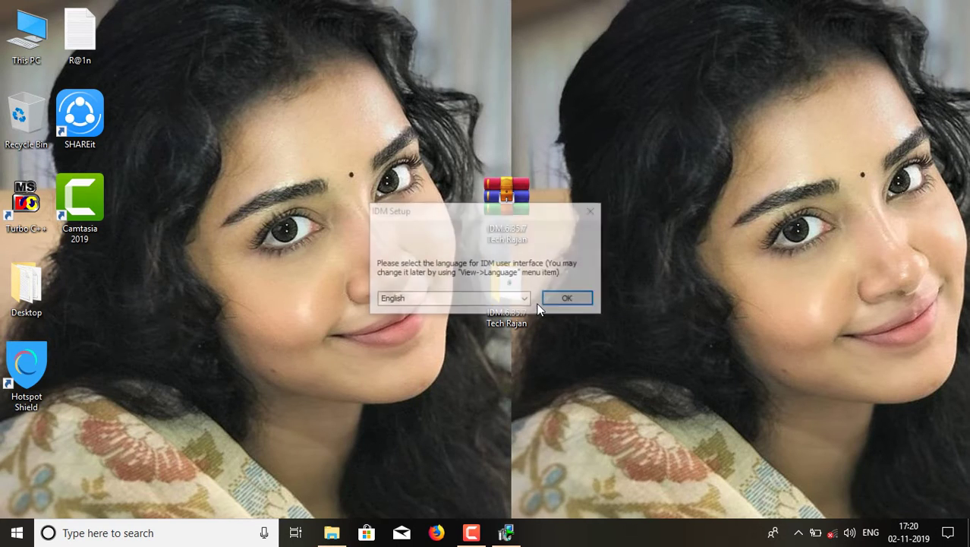
left_click(575, 298)
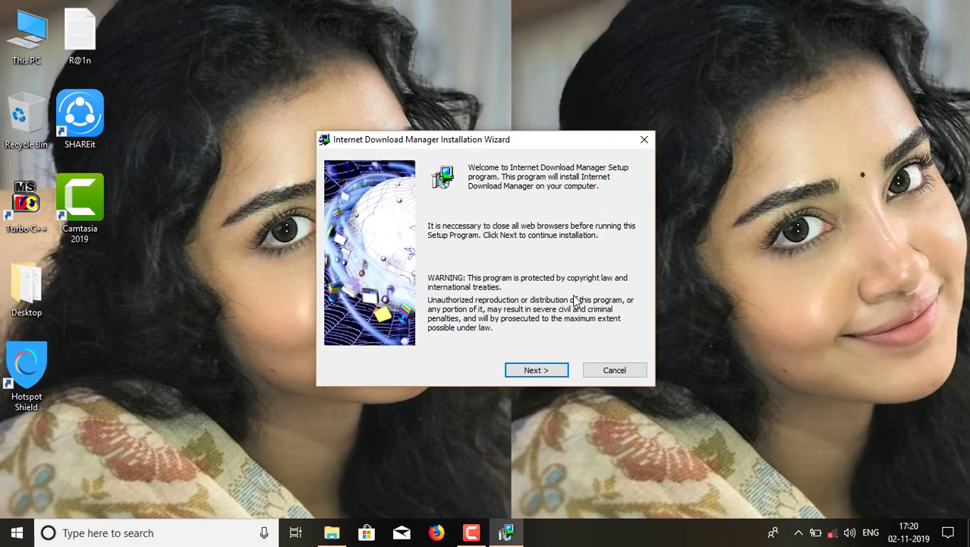
left_click(513, 369)
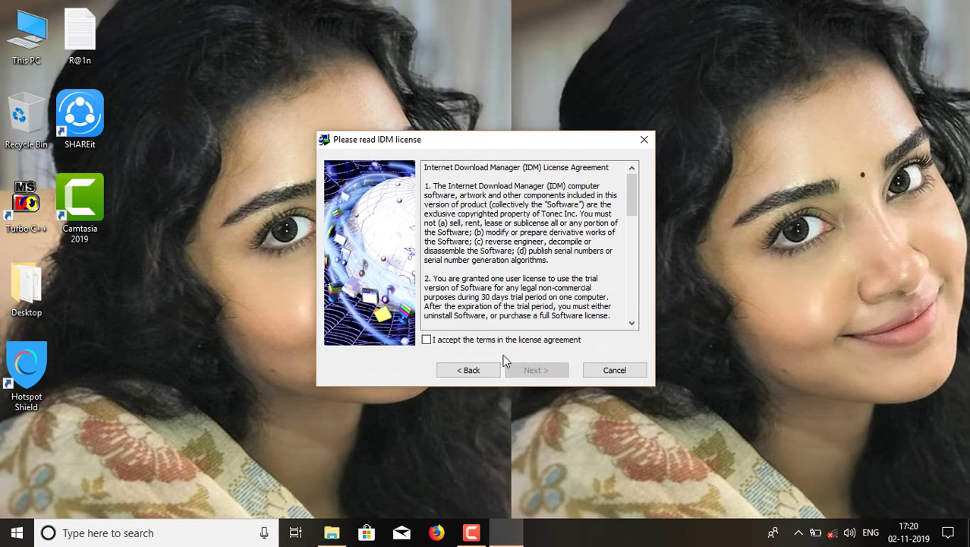
left_click(498, 341)
left_click(533, 374)
left_click(532, 375)
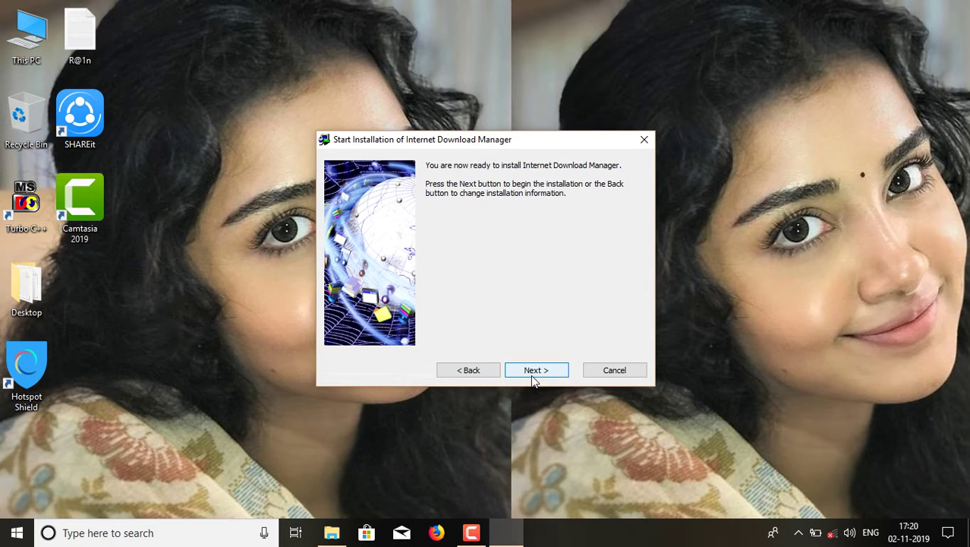
left_click(532, 376)
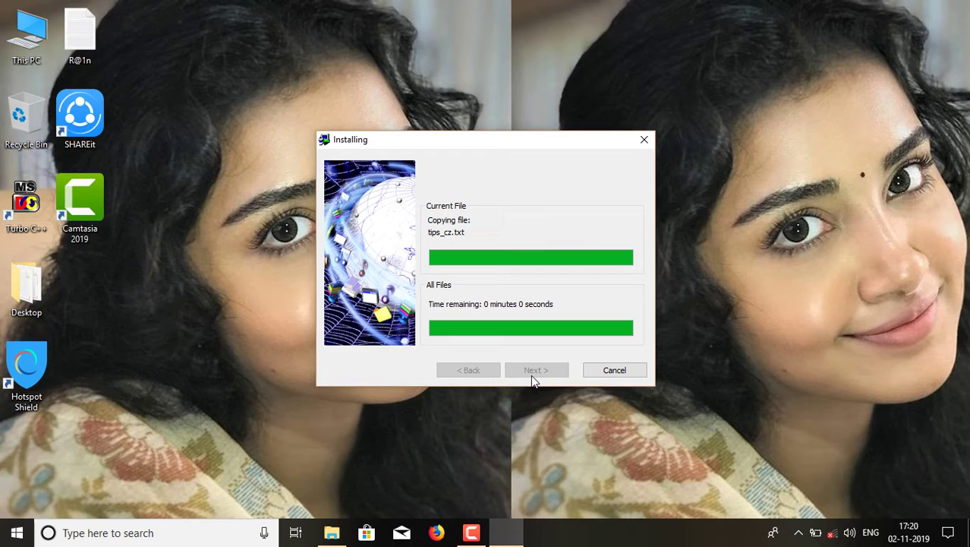
left_click(532, 374)
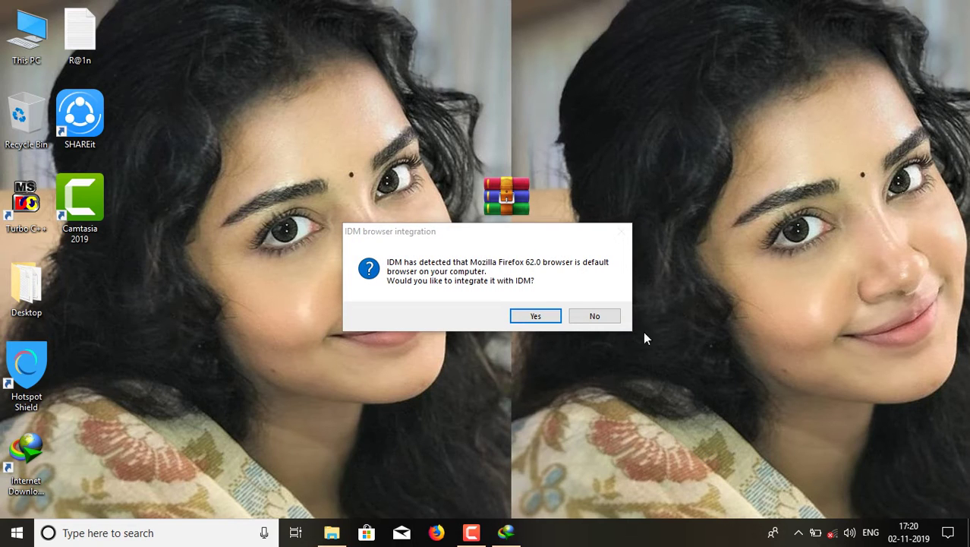
Integrate IDM with Mozilla Firefox, acknowledge the browser integration notices and close Microsoft Store.
left_click(610, 314)
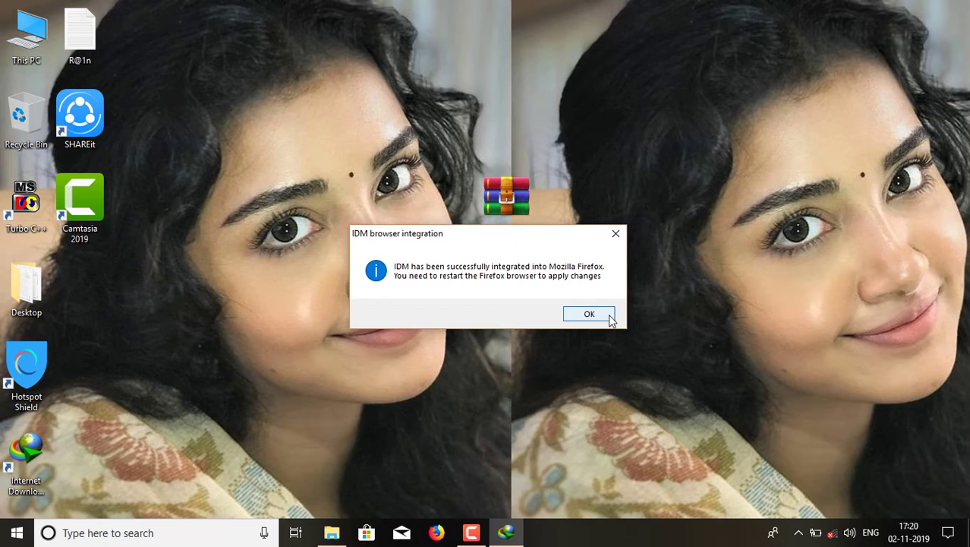
left_click(611, 317)
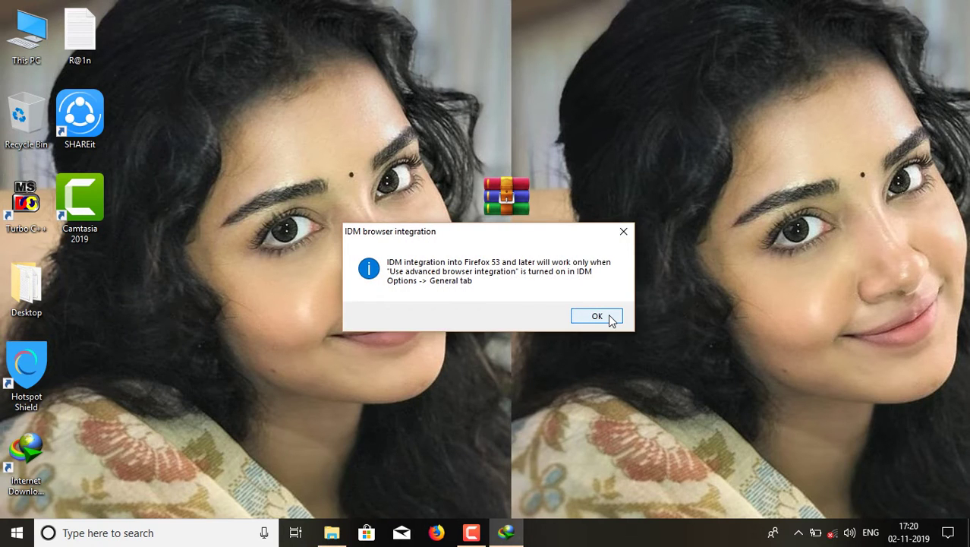
left_click(597, 315)
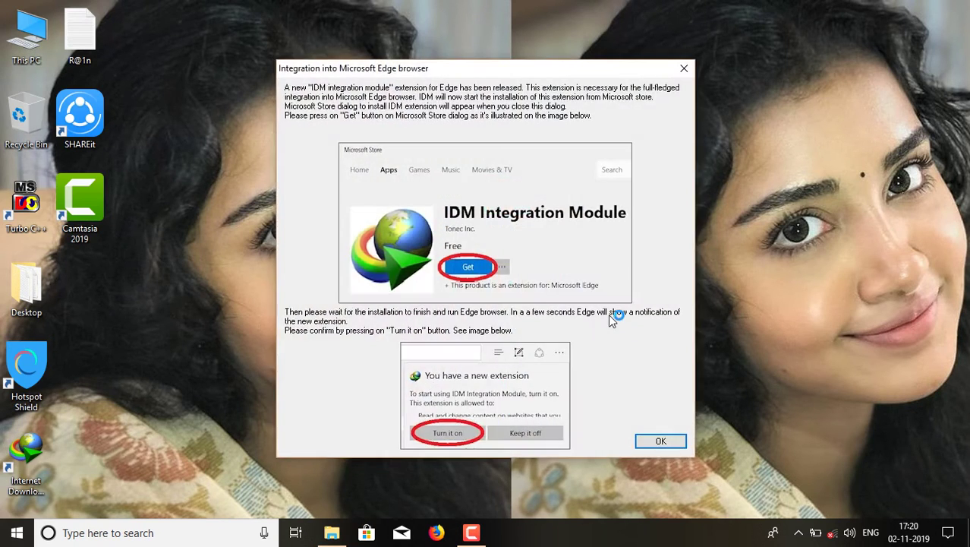
left_click(657, 441)
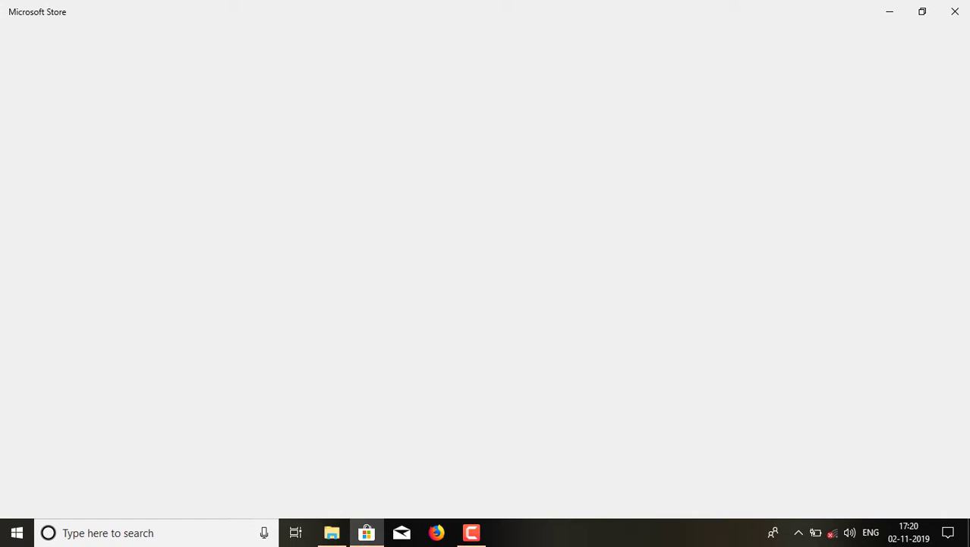
left_click(959, 17)
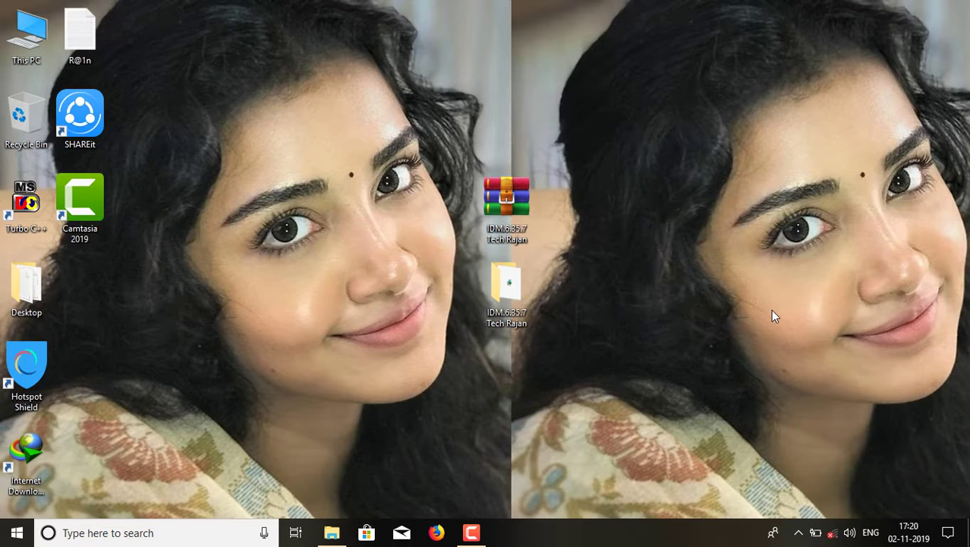
Inspect the hidden system tray icons.
left_click(798, 533)
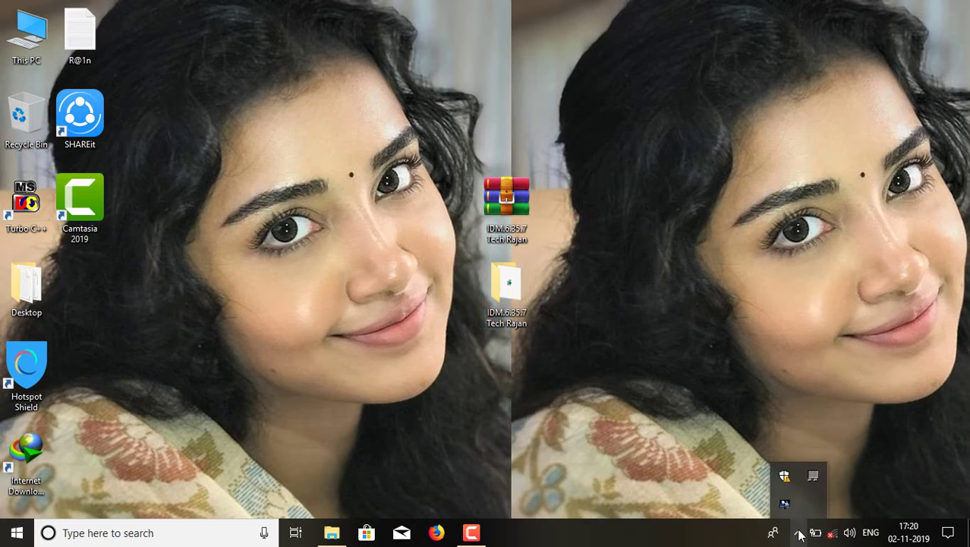
left_click(612, 414)
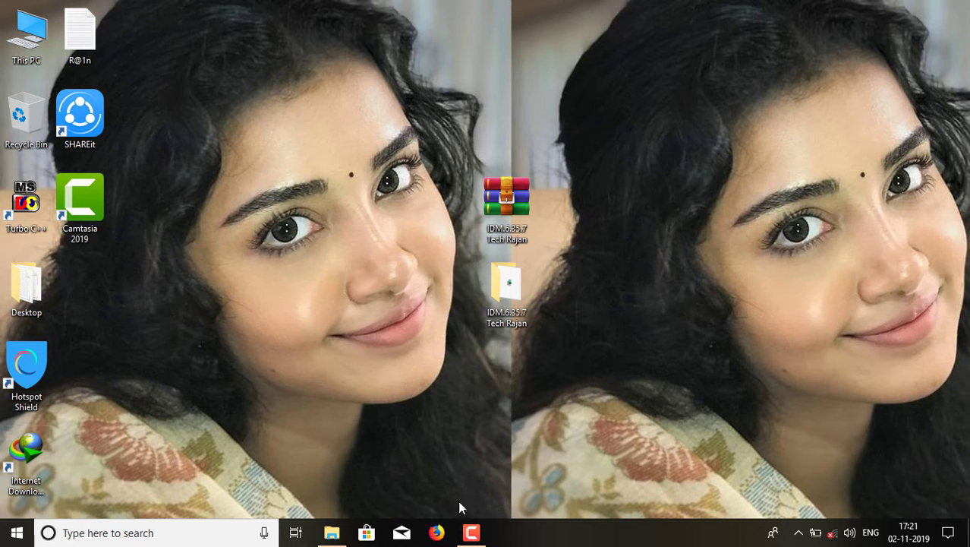
Copy the idm.6.32.1+patch application from the Fix folder inside IDM.6.35.7 Tech Rajan.
left_click(334, 532)
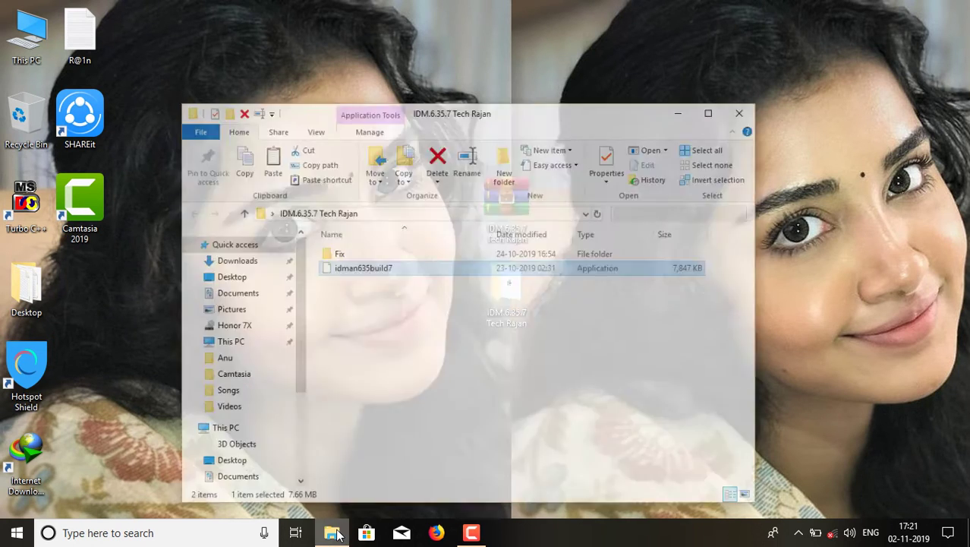
left_click(392, 237)
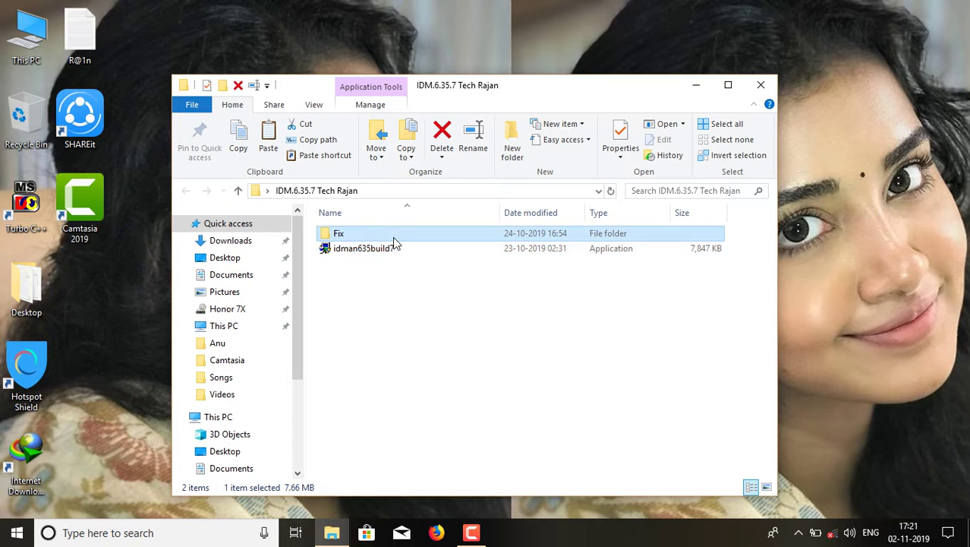
double_click(392, 237)
left_click(373, 234)
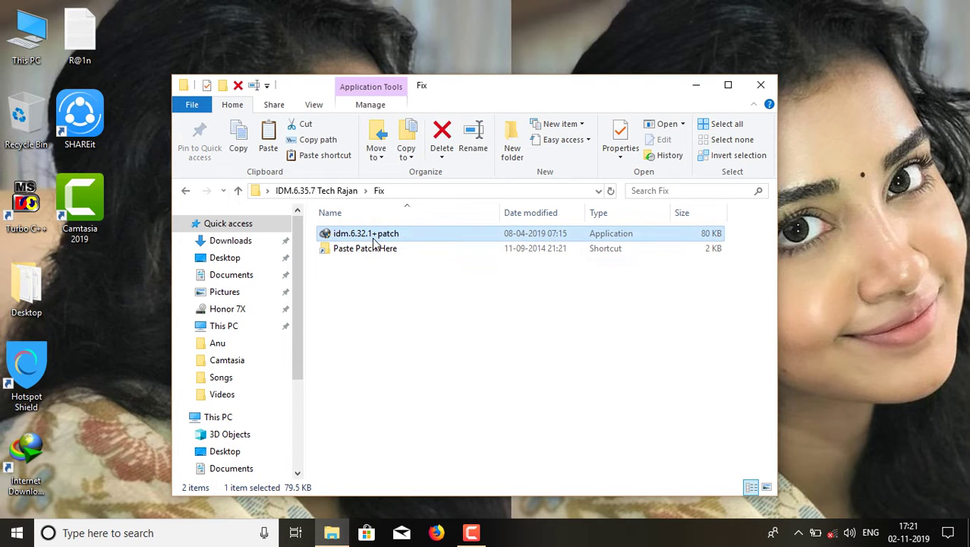
right_click(373, 234)
left_click(445, 420)
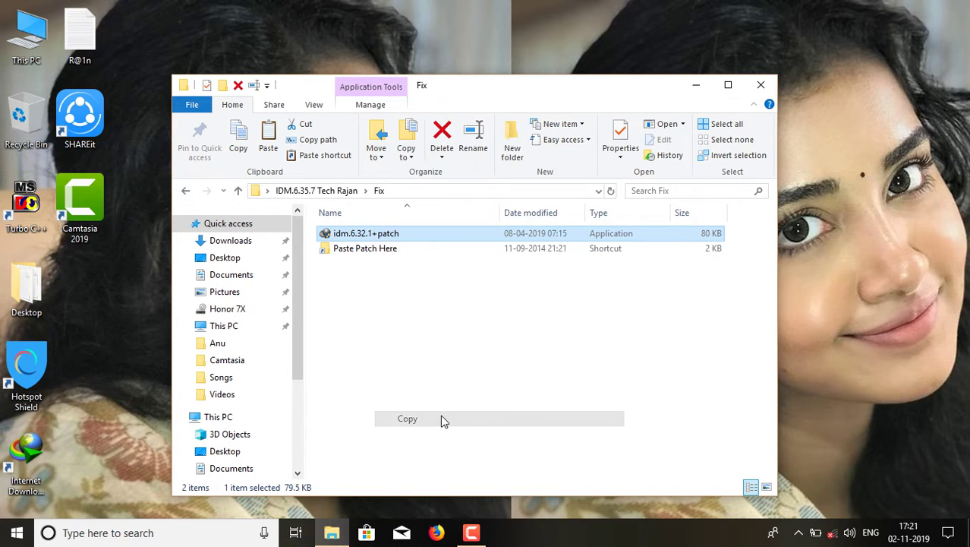
Maximize the folder window and open Local Disk (C:).
left_click_drag(301, 362, 303, 448)
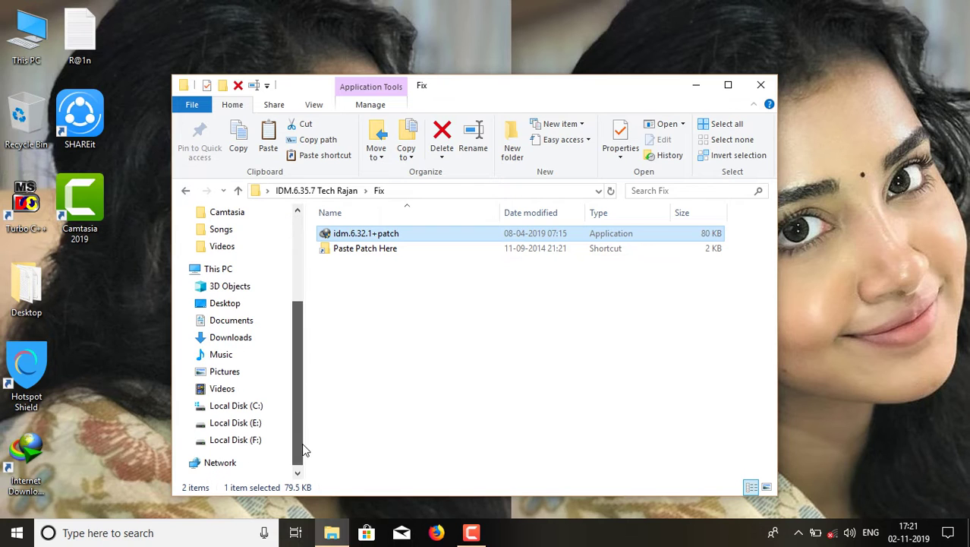
left_click(257, 429)
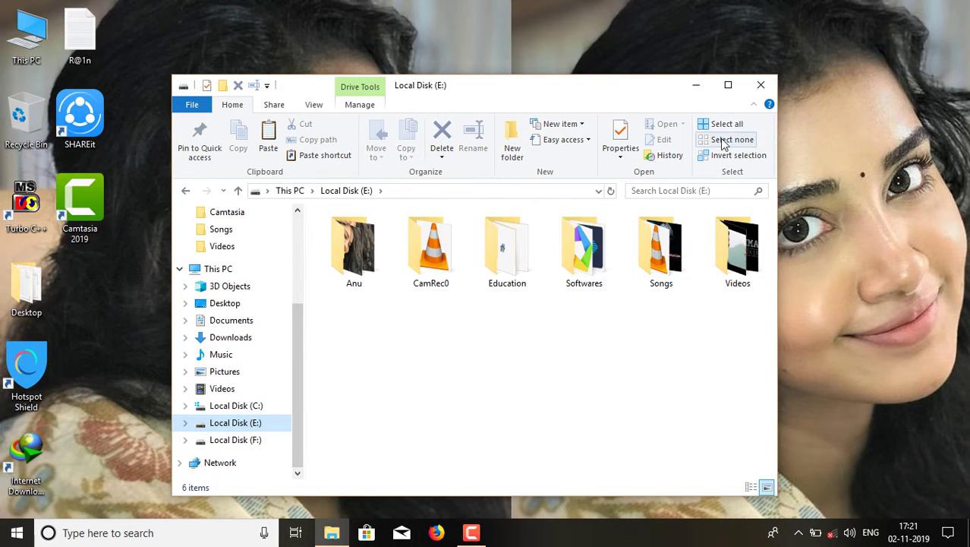
left_click(728, 86)
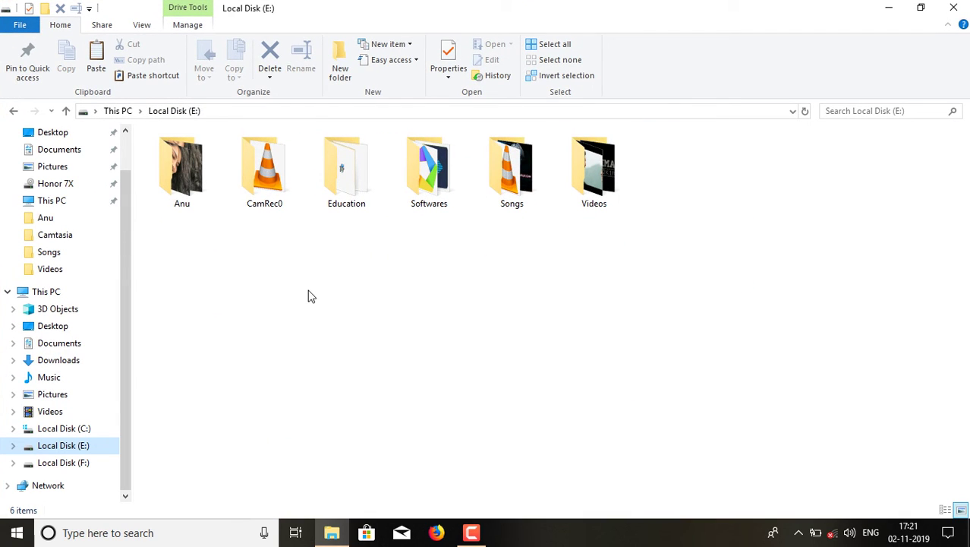
left_click(94, 430)
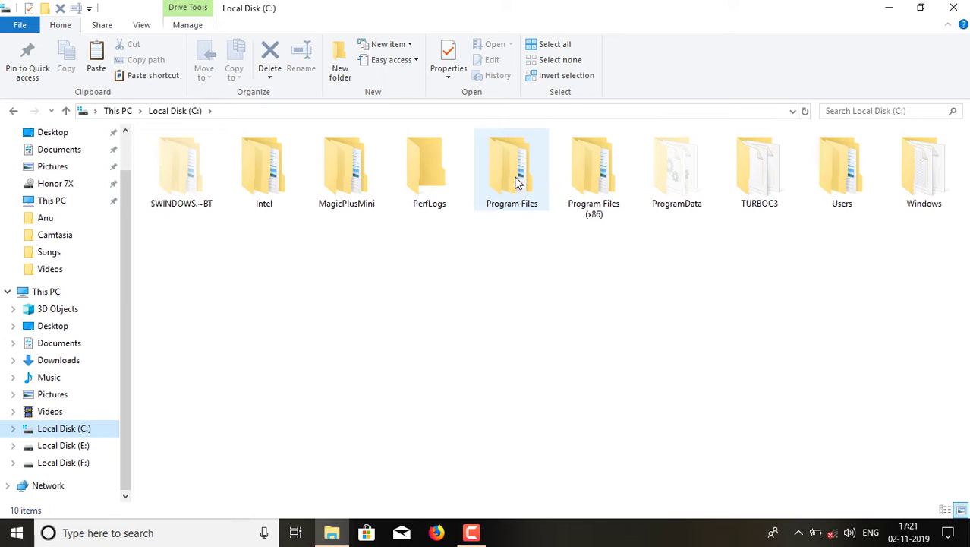
left_click(515, 183)
double_click(516, 182)
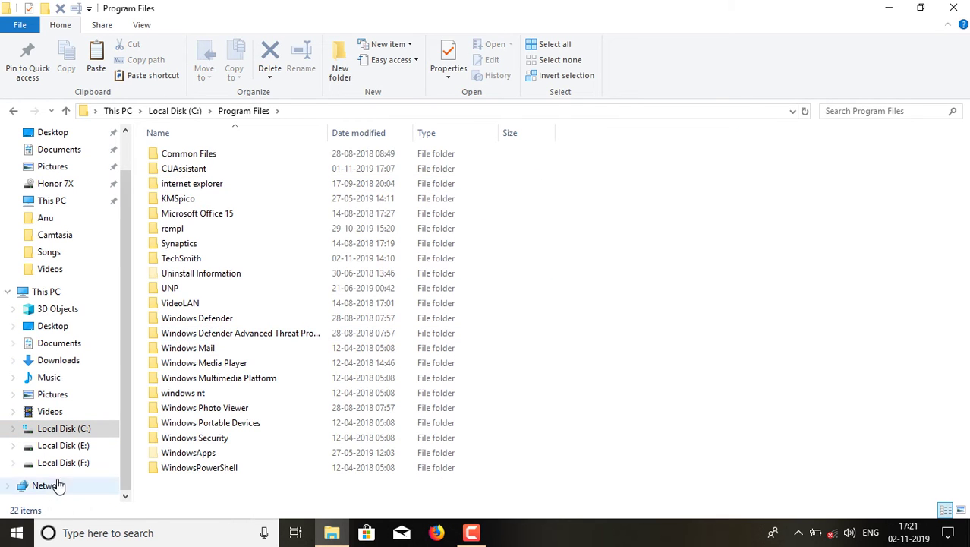
left_click(206, 111)
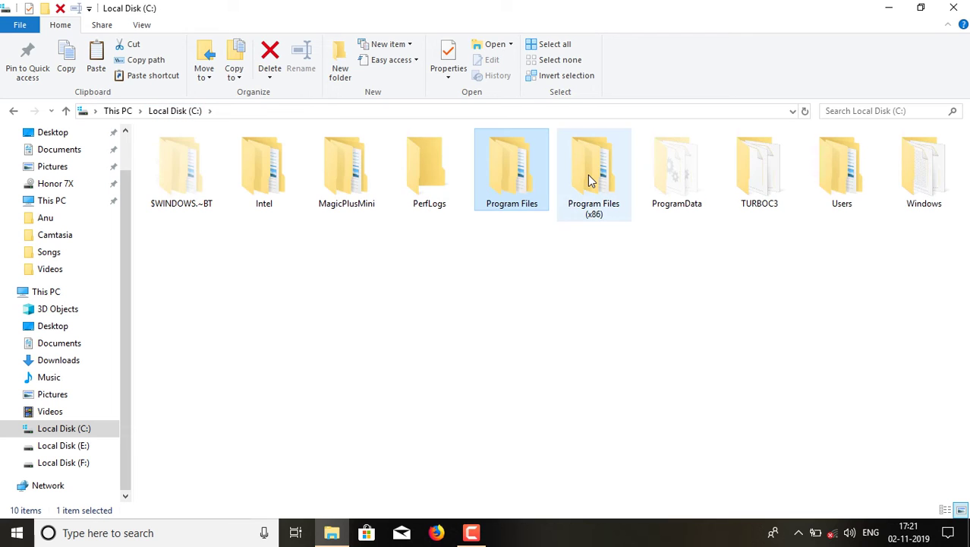
Paste the copied patch application into the Internet Download Manager folder within Program Files (x86).
left_click(590, 180)
double_click(590, 180)
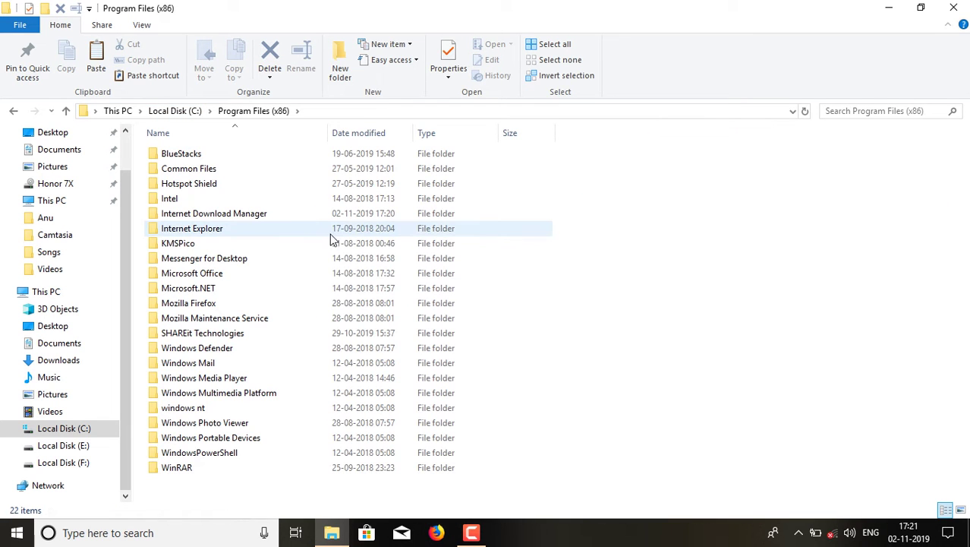
mouse_move(279, 225)
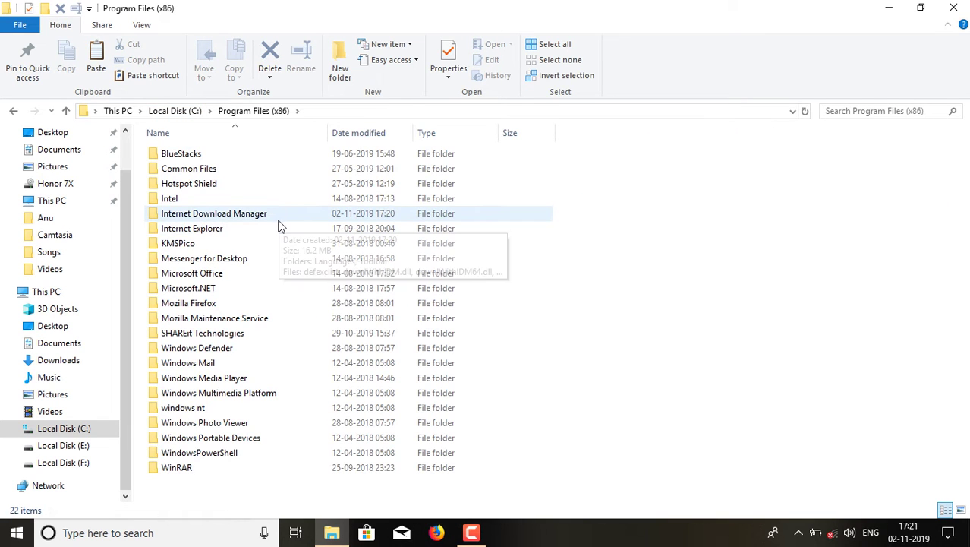
double_click(279, 219)
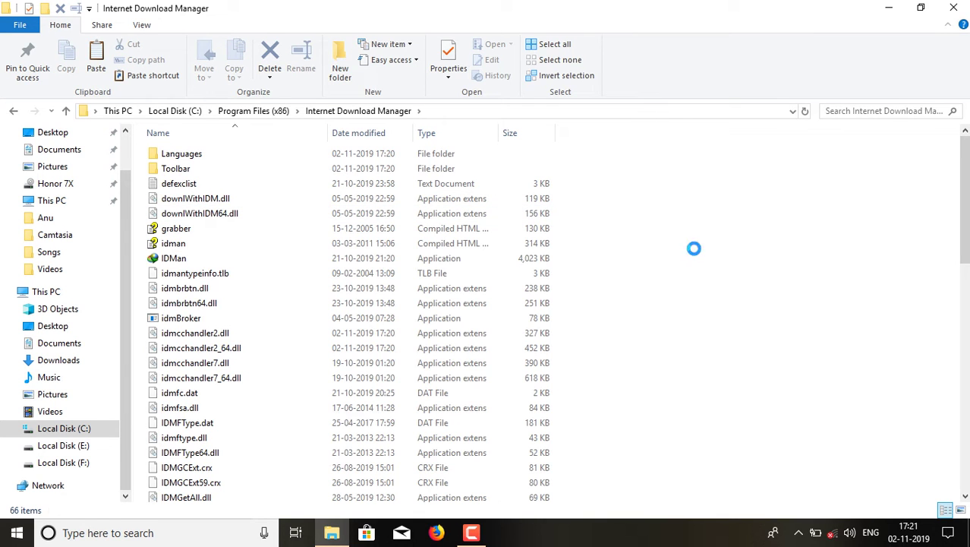
right_click(693, 249)
left_click(728, 349)
left_click(457, 181)
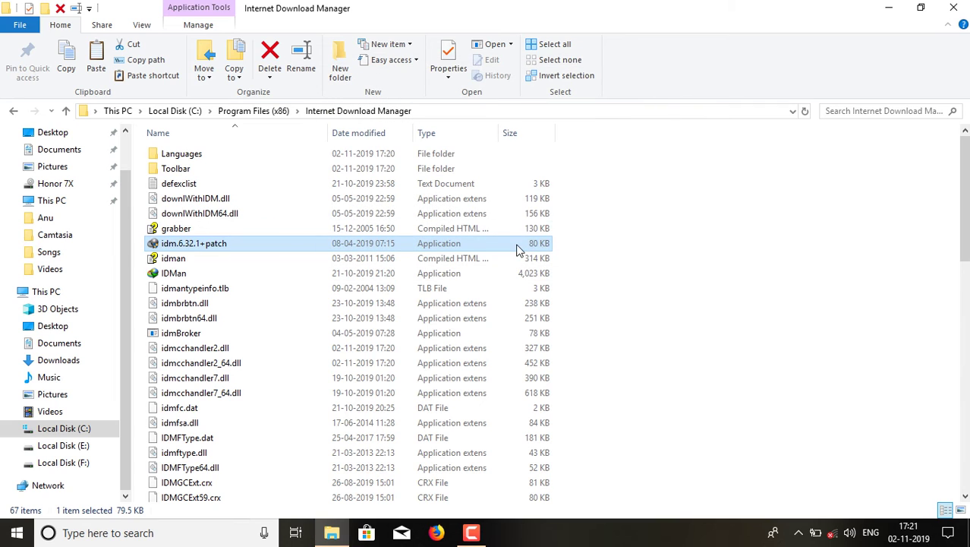
Run idm.6.32.1+patch as administrator and start patching IDMan.exe.
right_click(517, 249)
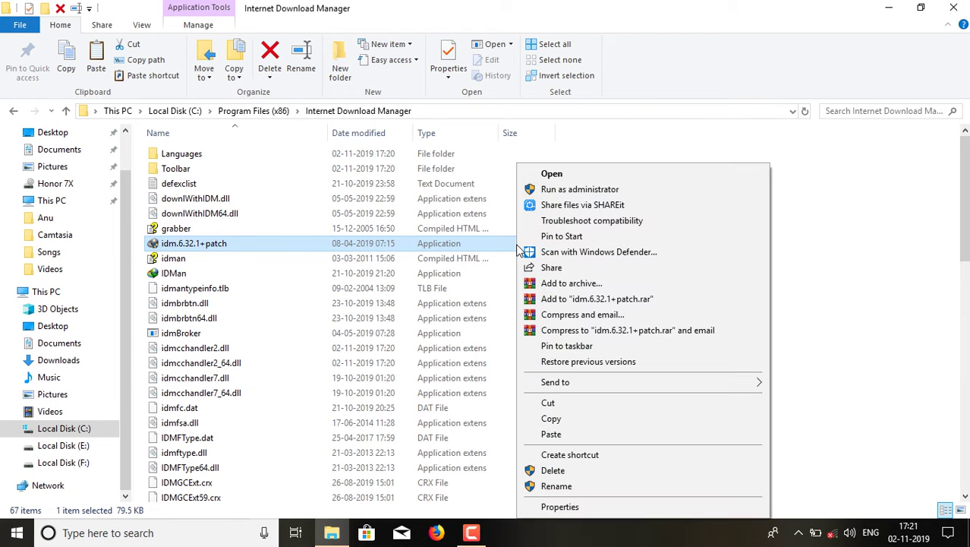
left_click(554, 192)
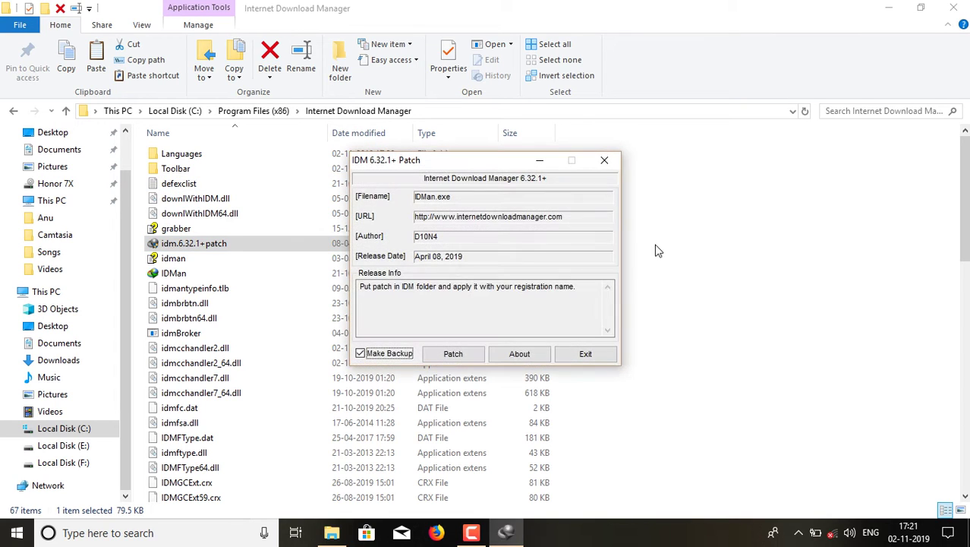
left_click(446, 357)
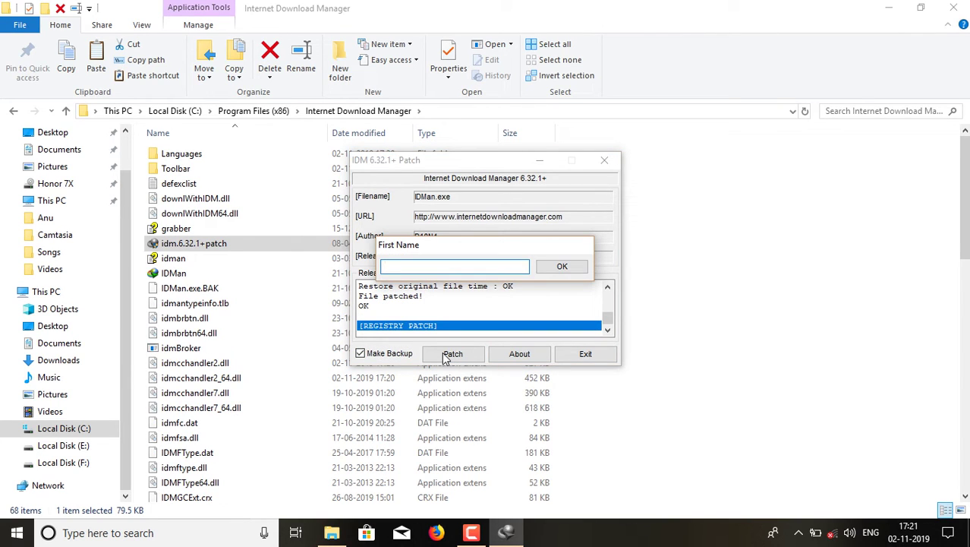
Enter the registration first name and last name, exit the patcher and close the folder window.
type("Tech")
left_click(577, 265)
type("Rajan")
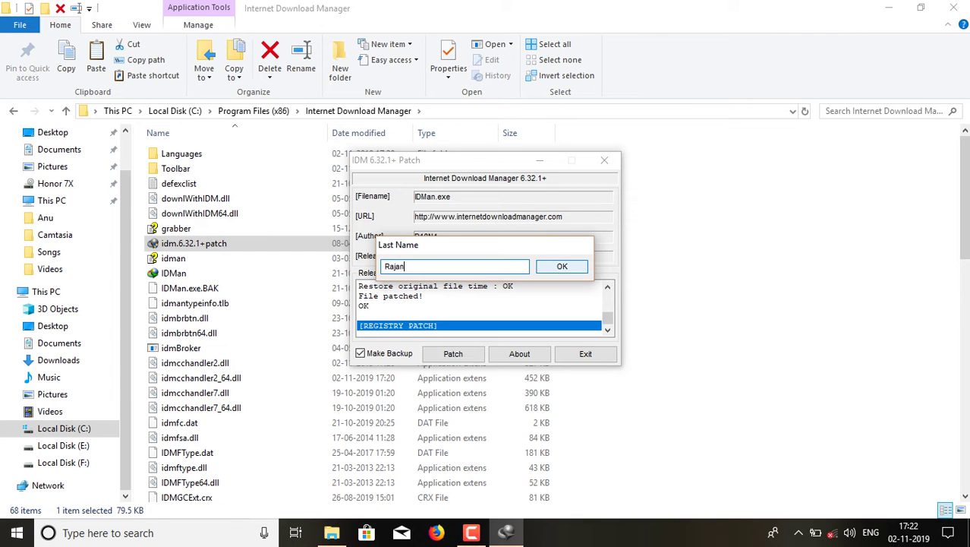
left_click(558, 266)
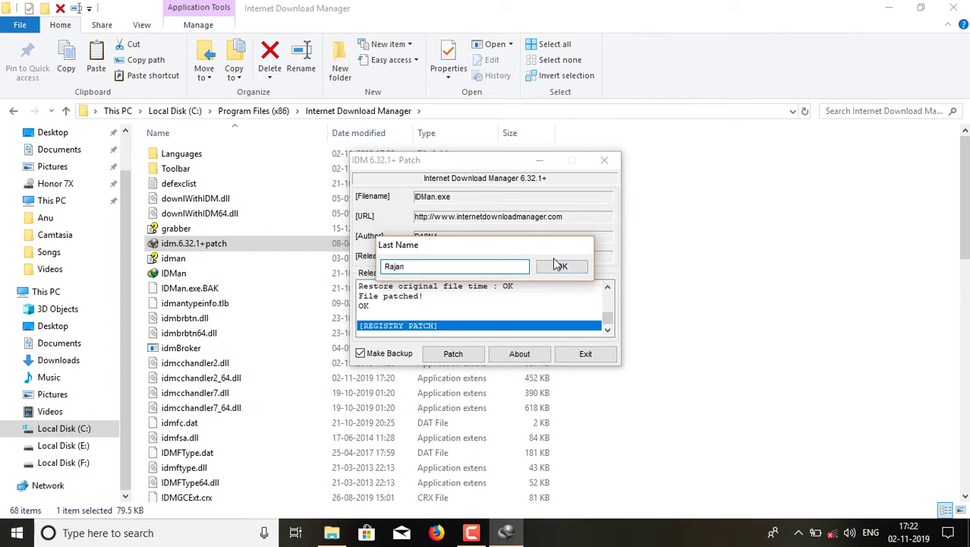
left_click(556, 264)
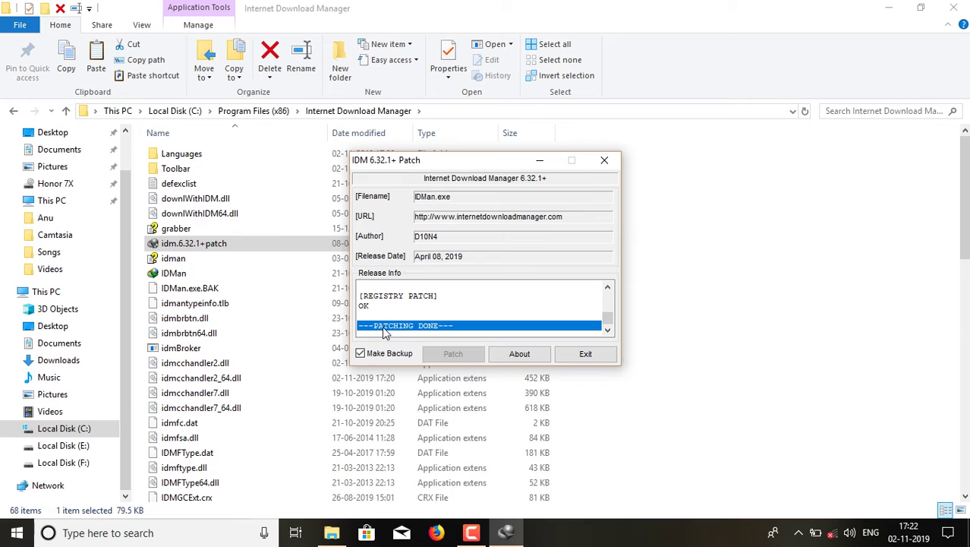
left_click(583, 357)
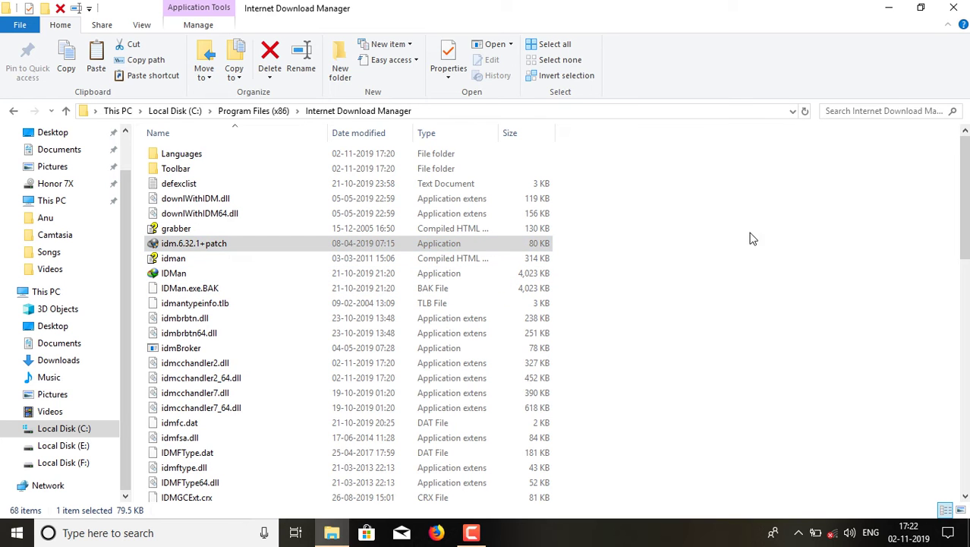
left_click(953, 8)
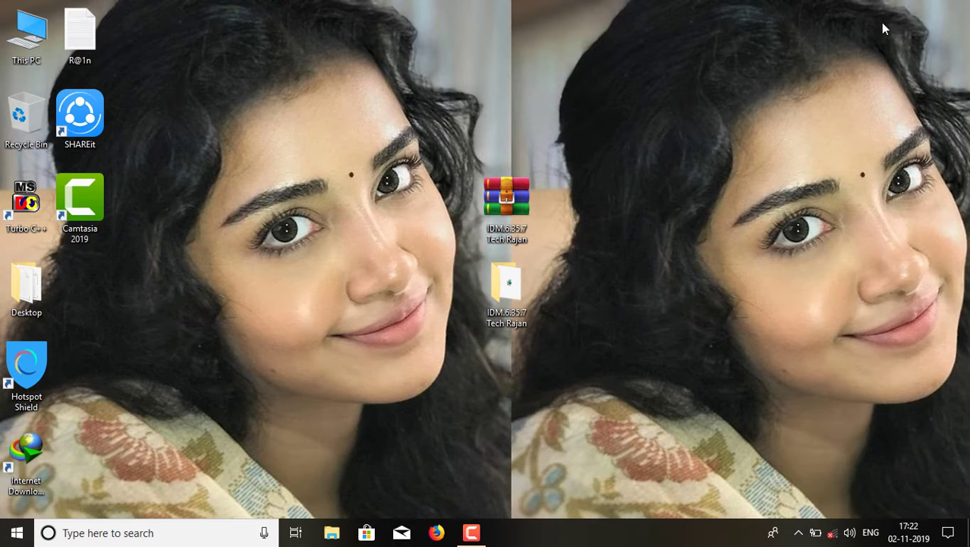
Launch Internet Download Manager from the desktop, turn off showing tips on startup and close the Tip of the Day.
left_click(35, 432)
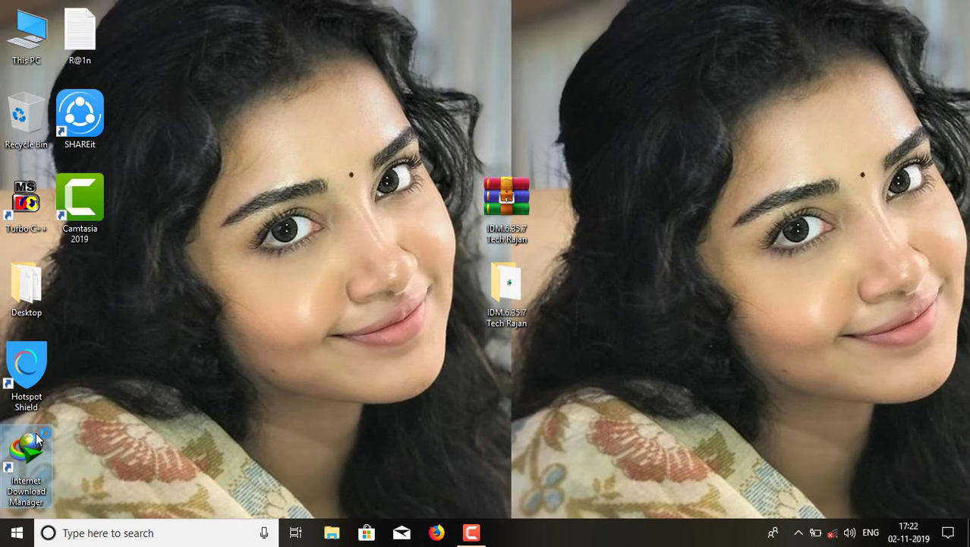
double_click(37, 429)
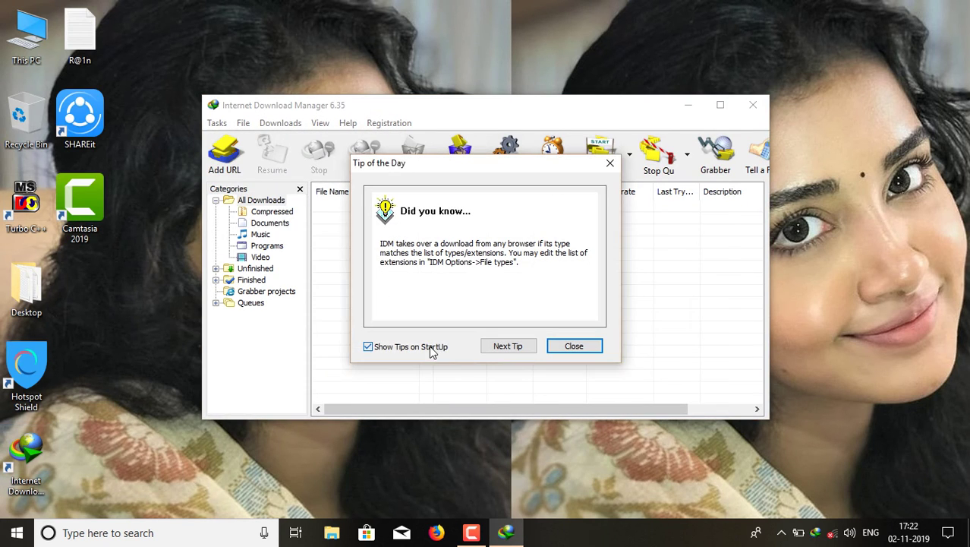
left_click(431, 346)
left_click(574, 346)
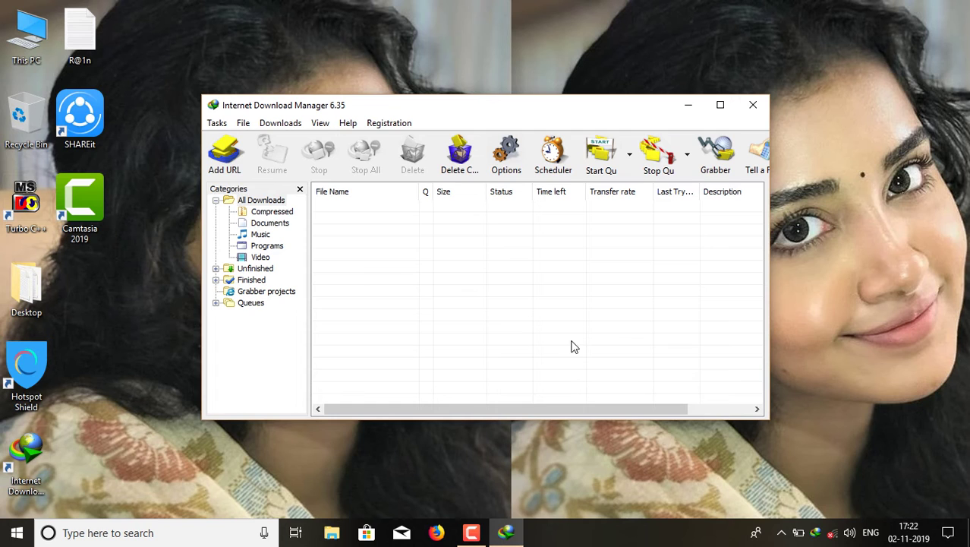
Check the registration options and the version and licence details in About IDM, dismissing the update notice and closing the dialog.
left_click(384, 125)
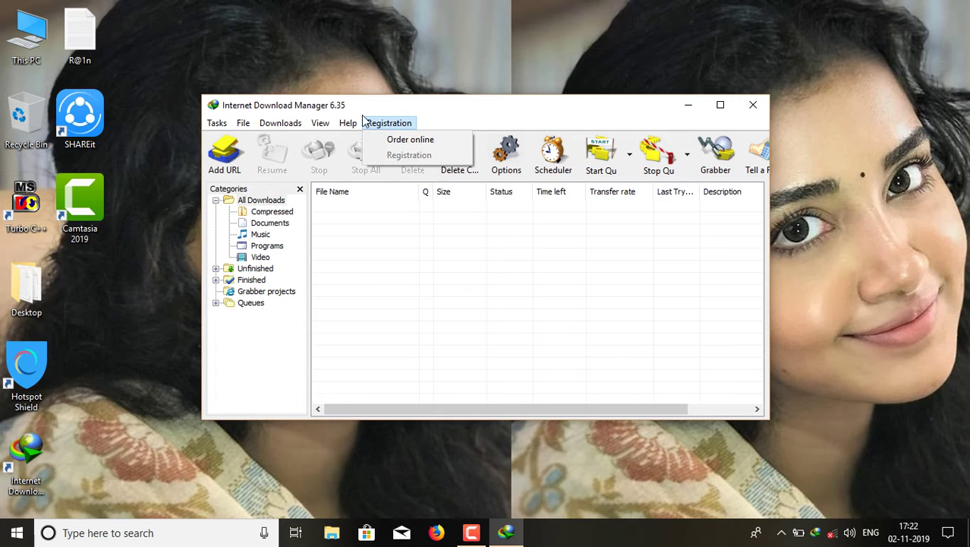
mouse_move(346, 125)
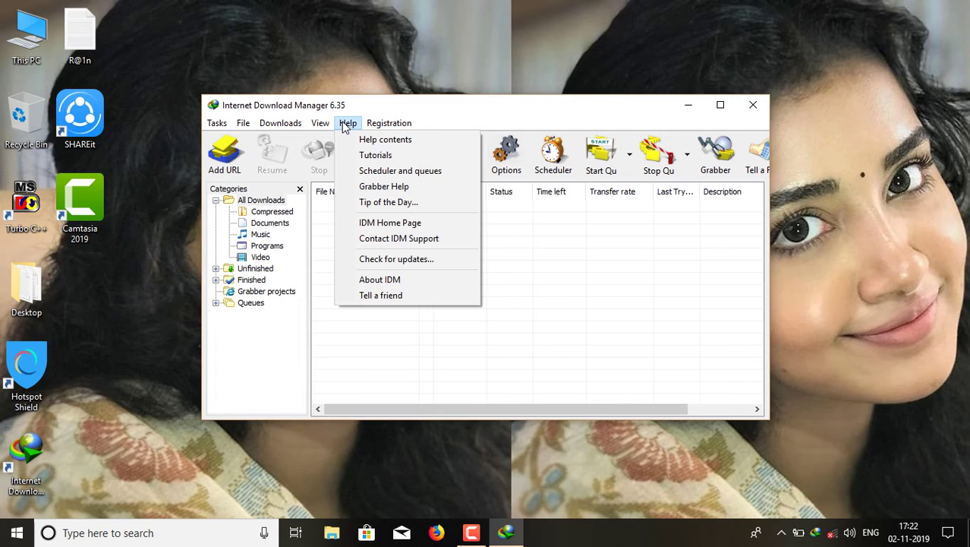
left_click(372, 279)
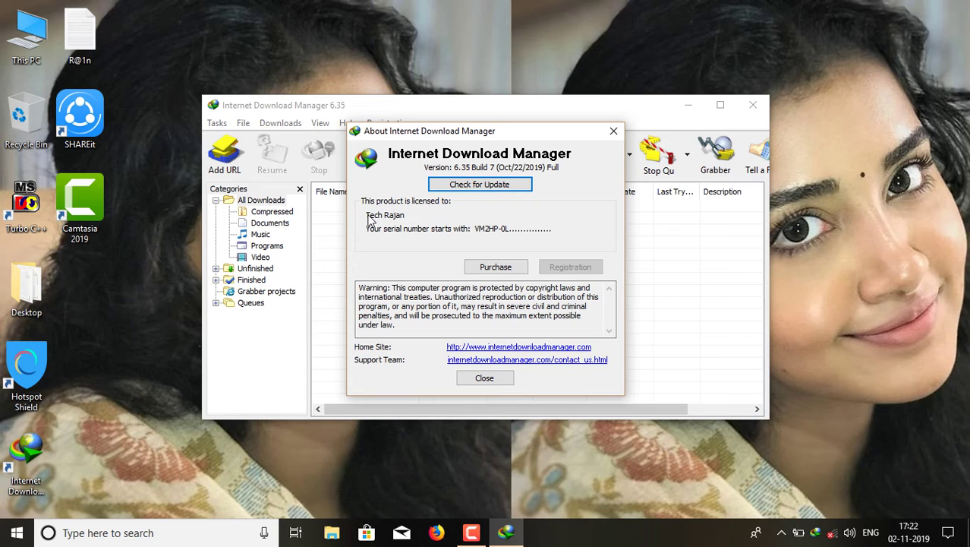
key("Return")
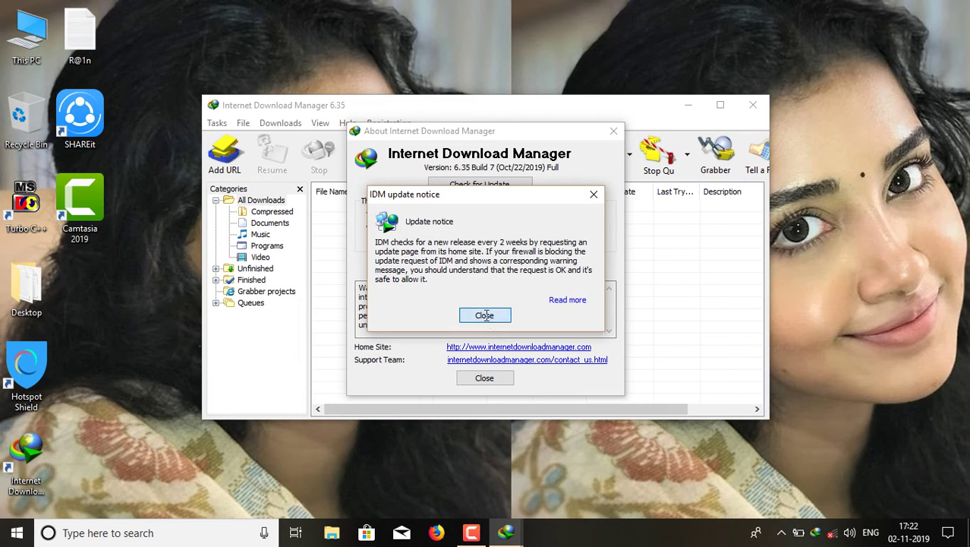
left_click(485, 315)
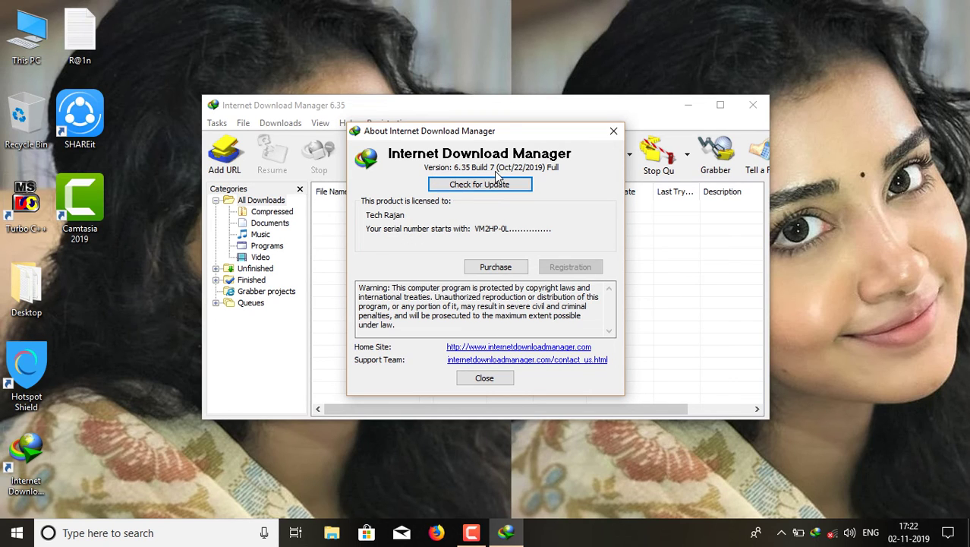
left_click(612, 130)
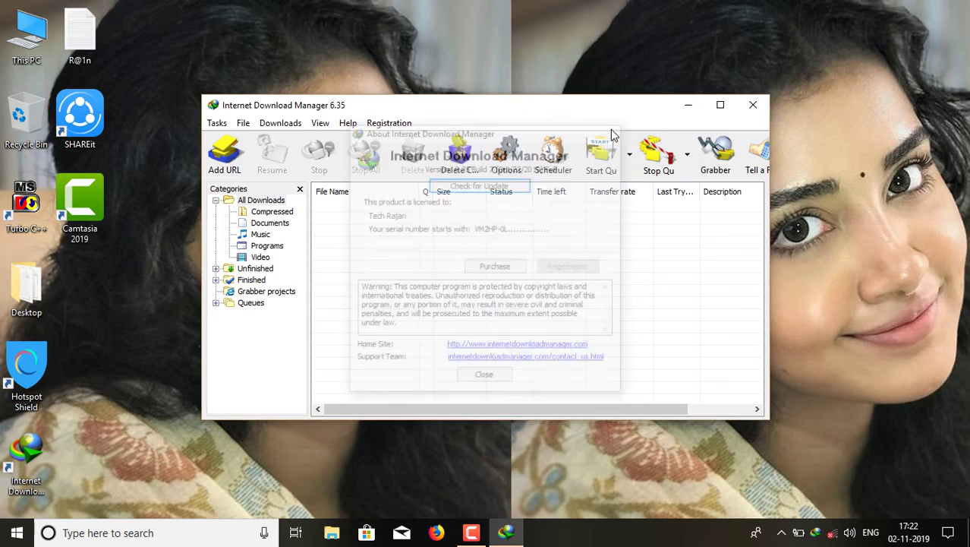
In the download options, set the connection type/speed to High speed: Direct connection (Ethernet/Cable) / Wi-Fi / Mobile 4G / other.
left_click(280, 124)
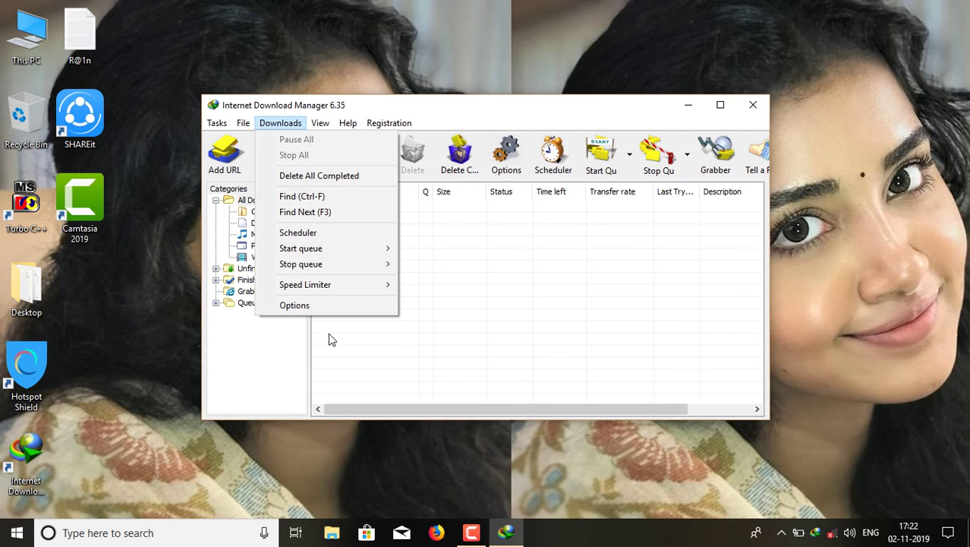
left_click(309, 304)
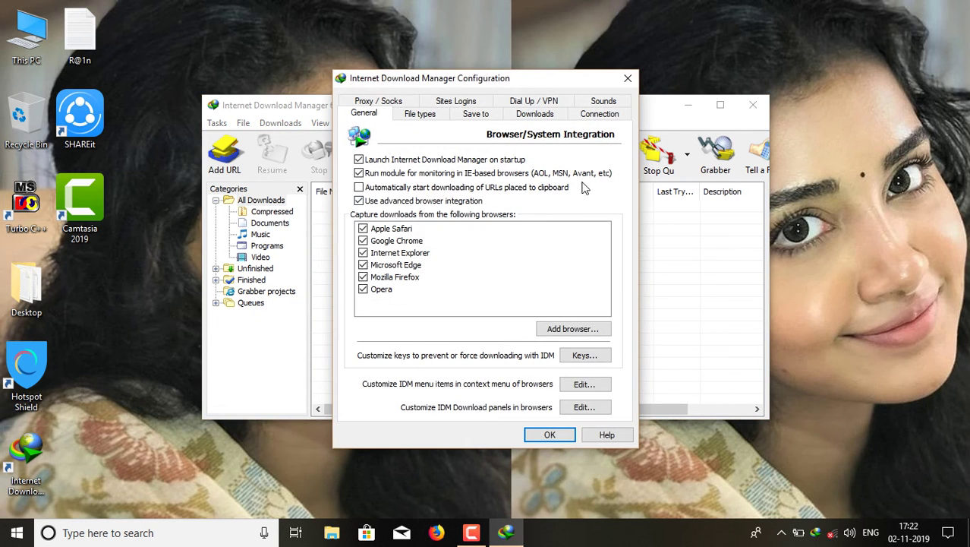
left_click(592, 115)
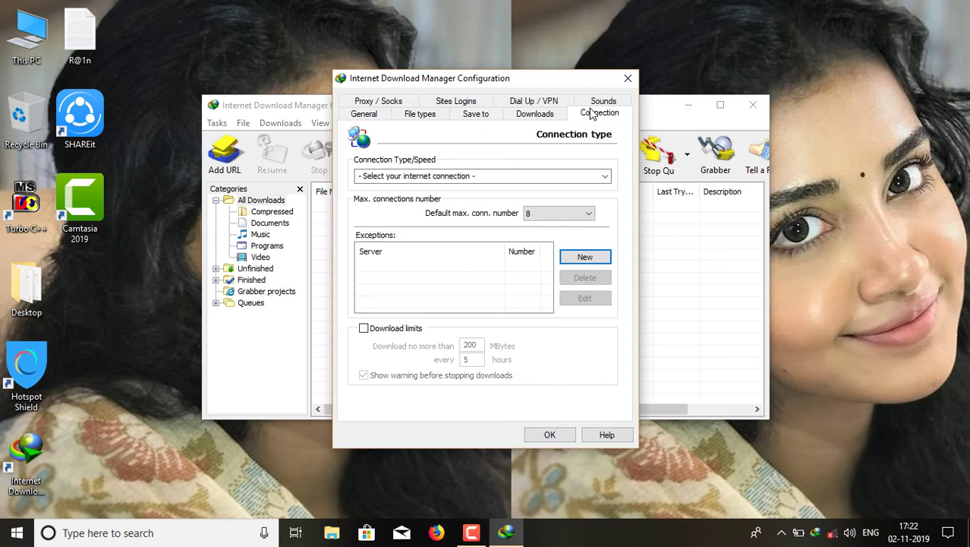
left_click(591, 181)
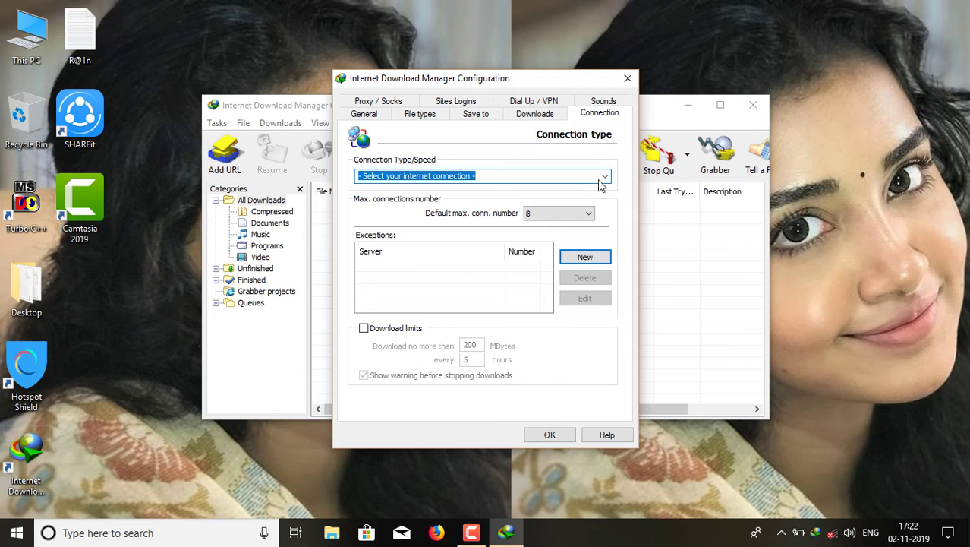
left_click(605, 178)
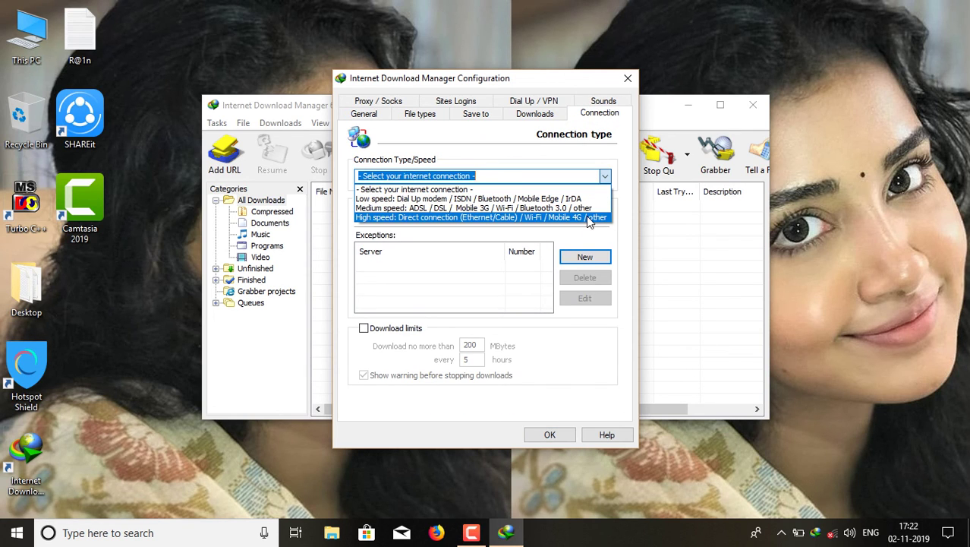
left_click(588, 218)
Set the default maximum connection number to 16, save the configuration and close the Internet Download Manager window.
left_click(583, 214)
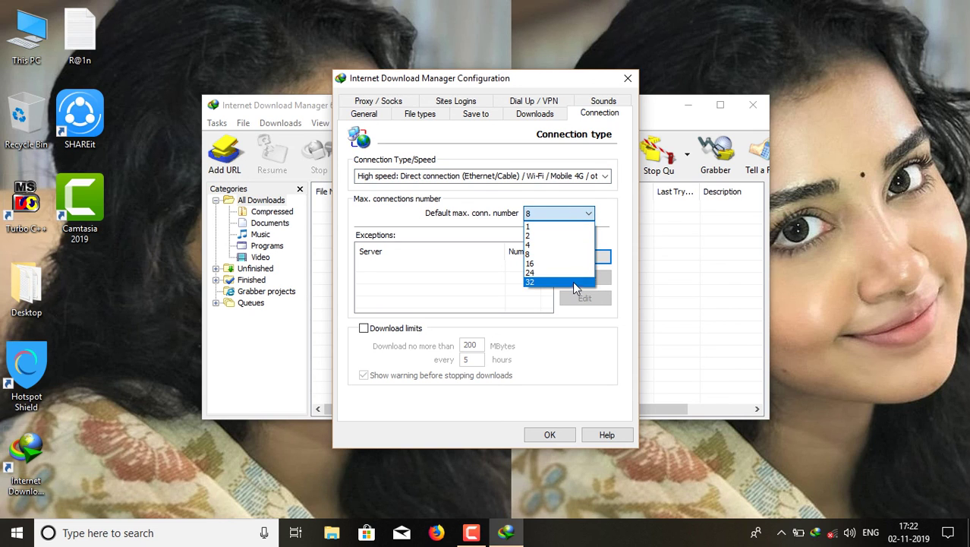
left_click(575, 264)
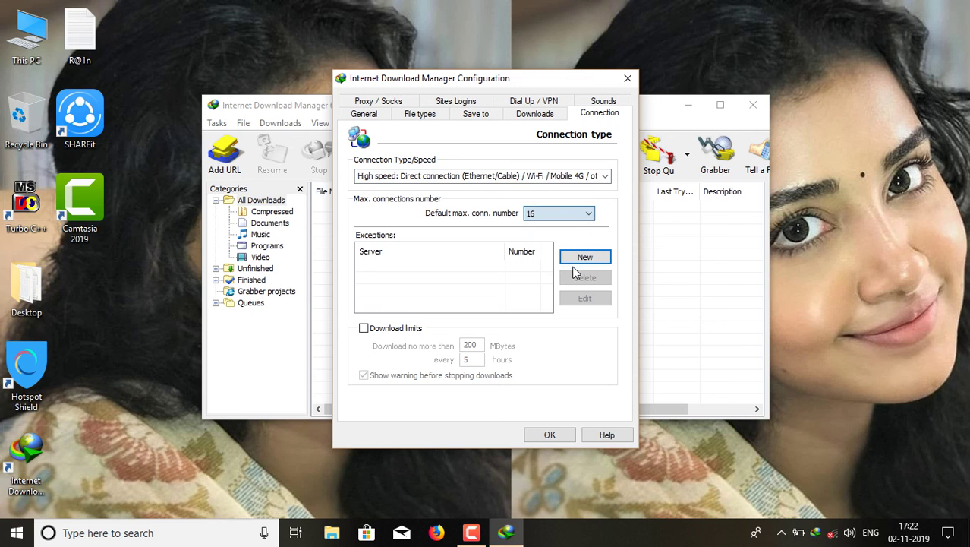
left_click(550, 434)
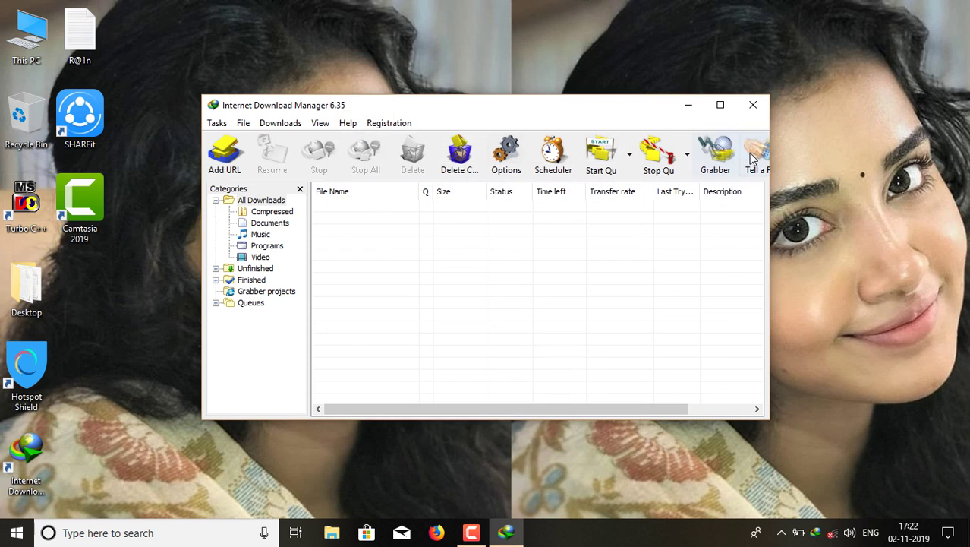
left_click(753, 106)
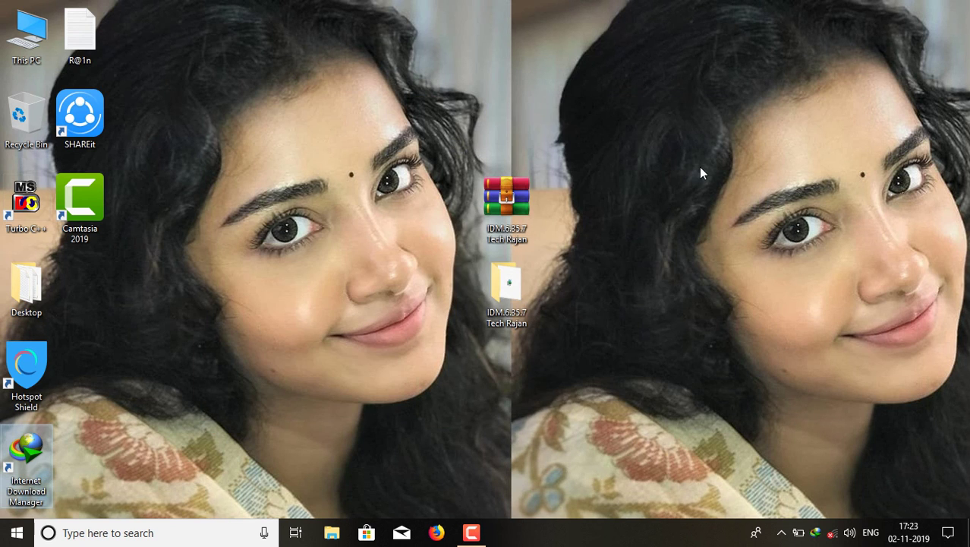